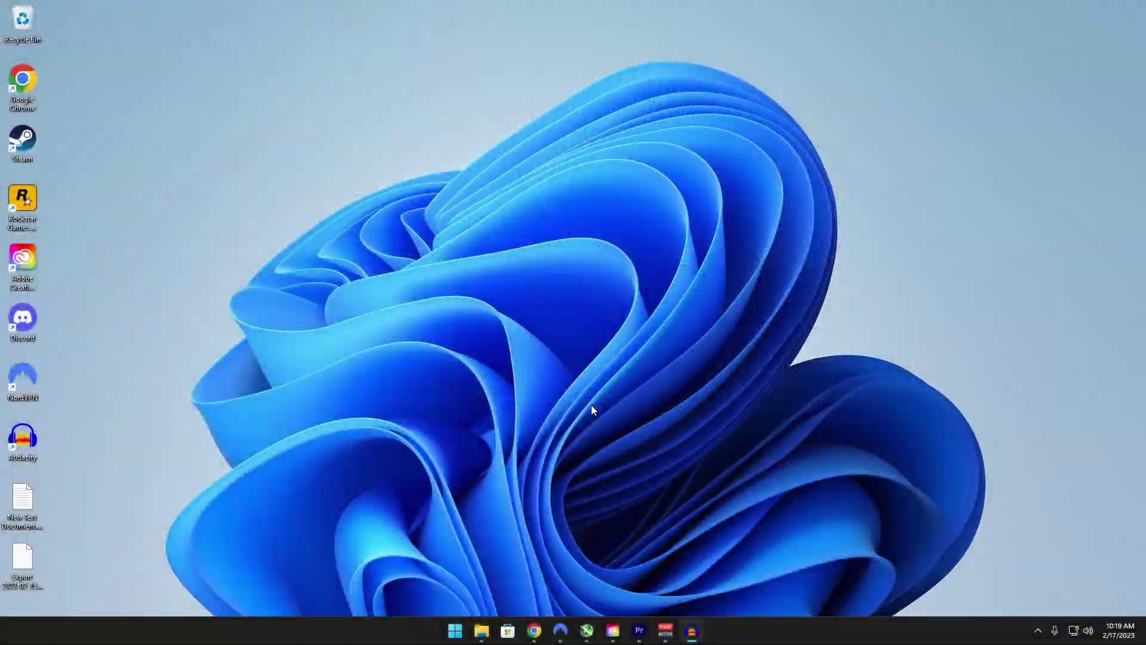
Download BLHeliSuite32_32.9.0.5.zip from the GitHub releases page and launch BLHeliSuite32.exe from its extracted folder
click(535, 630)
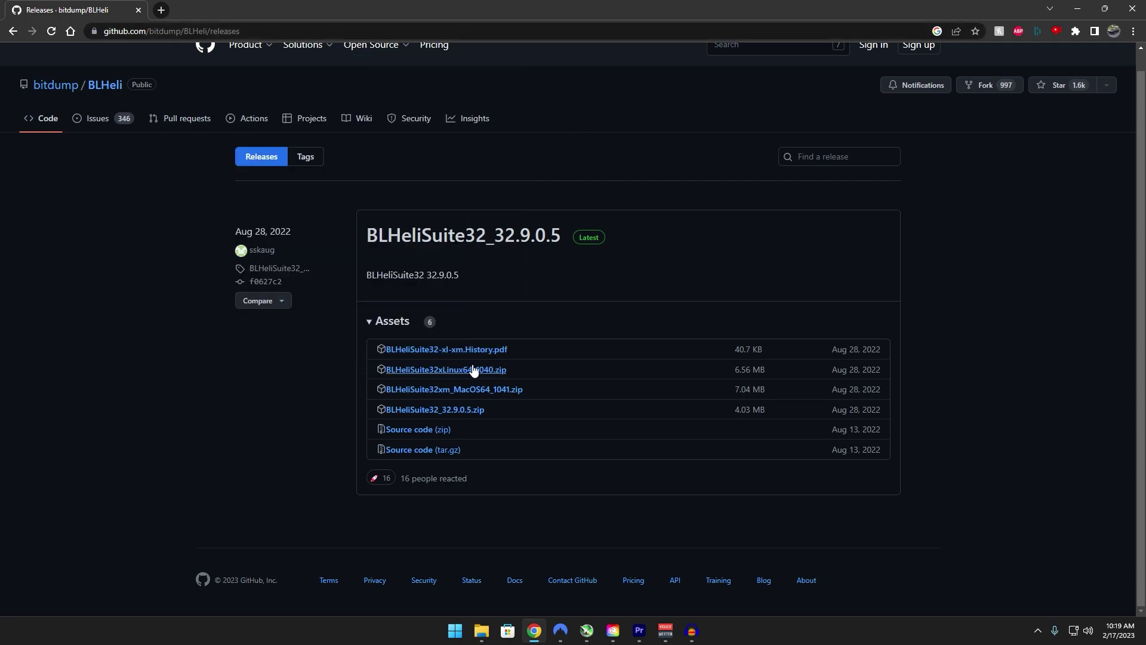
click(445, 415)
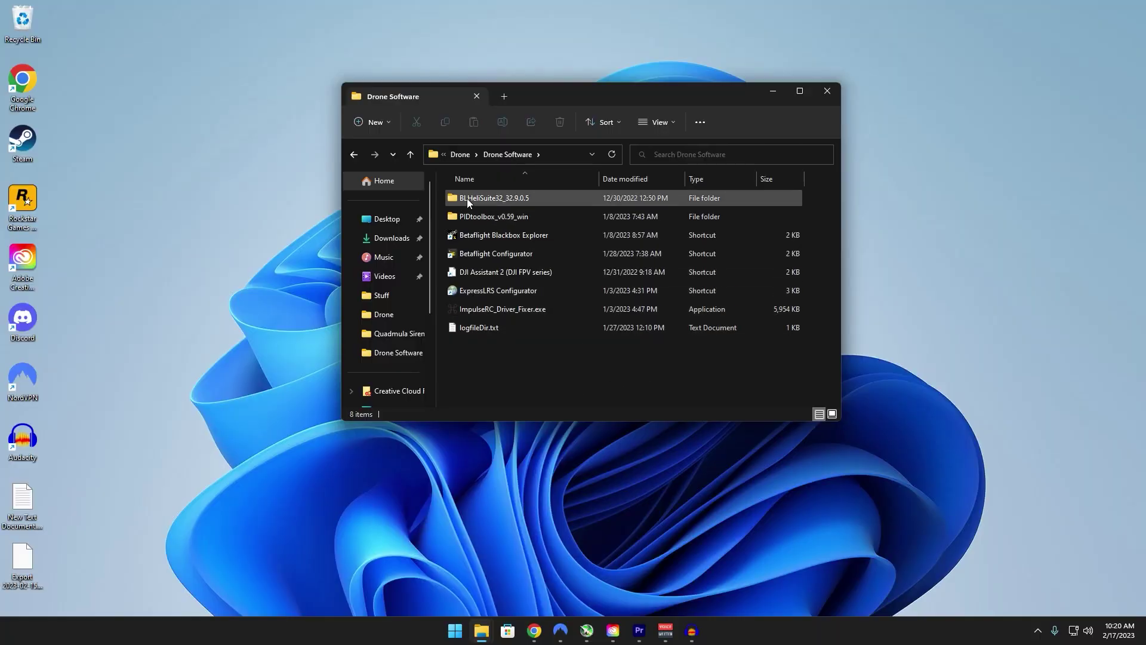
double_click(512, 198)
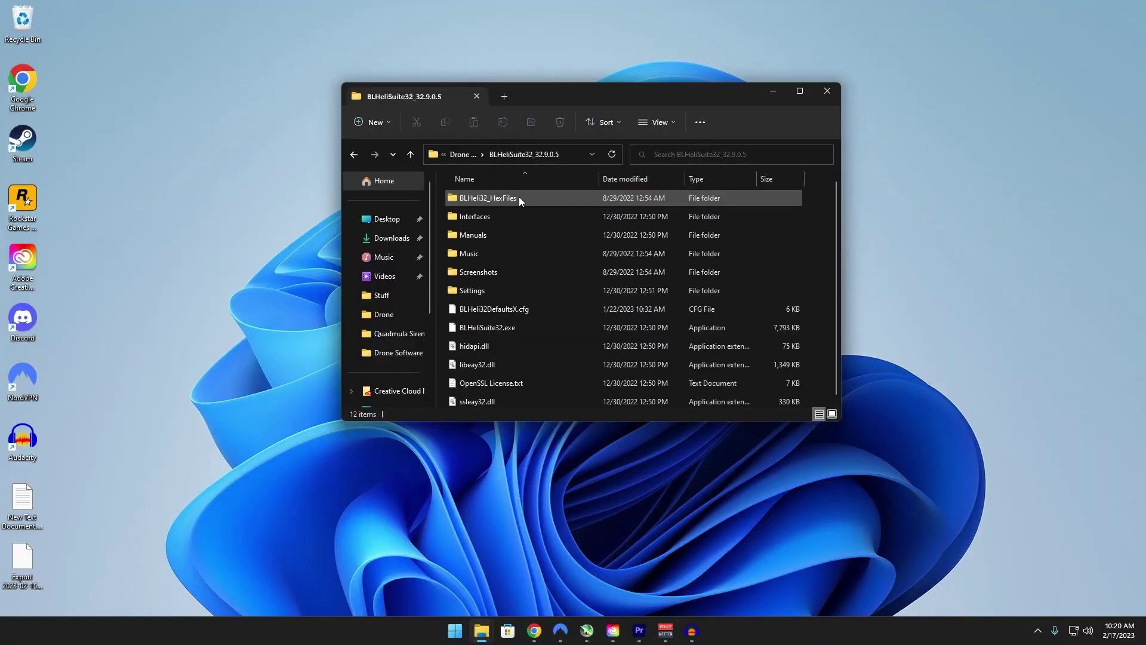
double_click(563, 327)
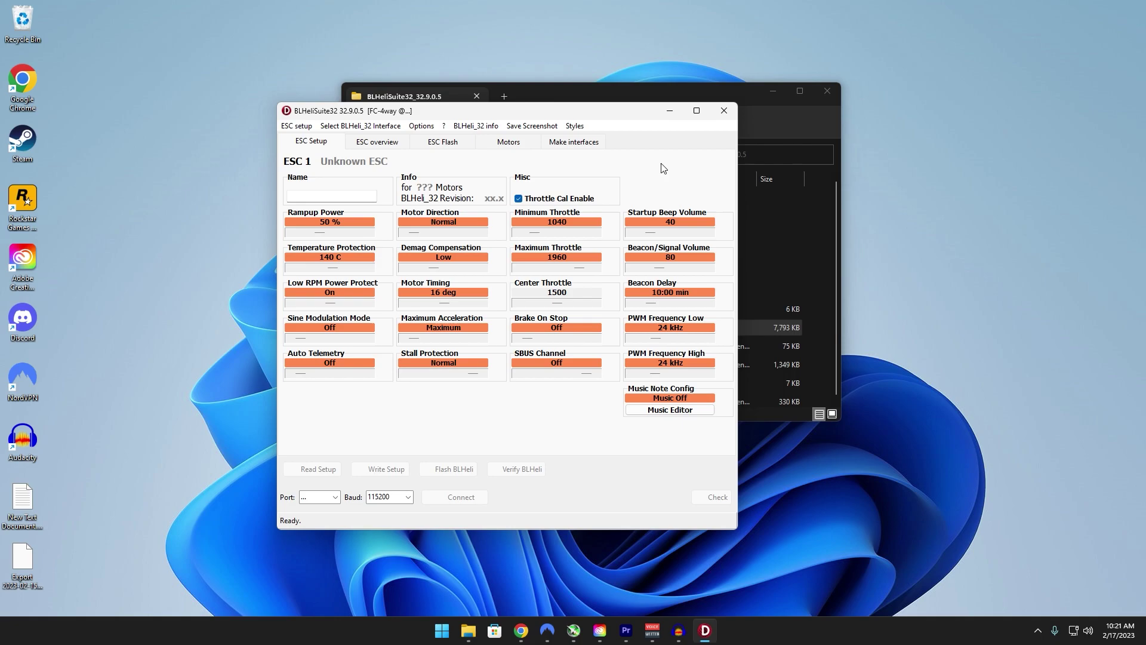
Connect to the flight controller and read the setup of the four MAMBA F55 128K ESCs on revision 32.9
click(461, 497)
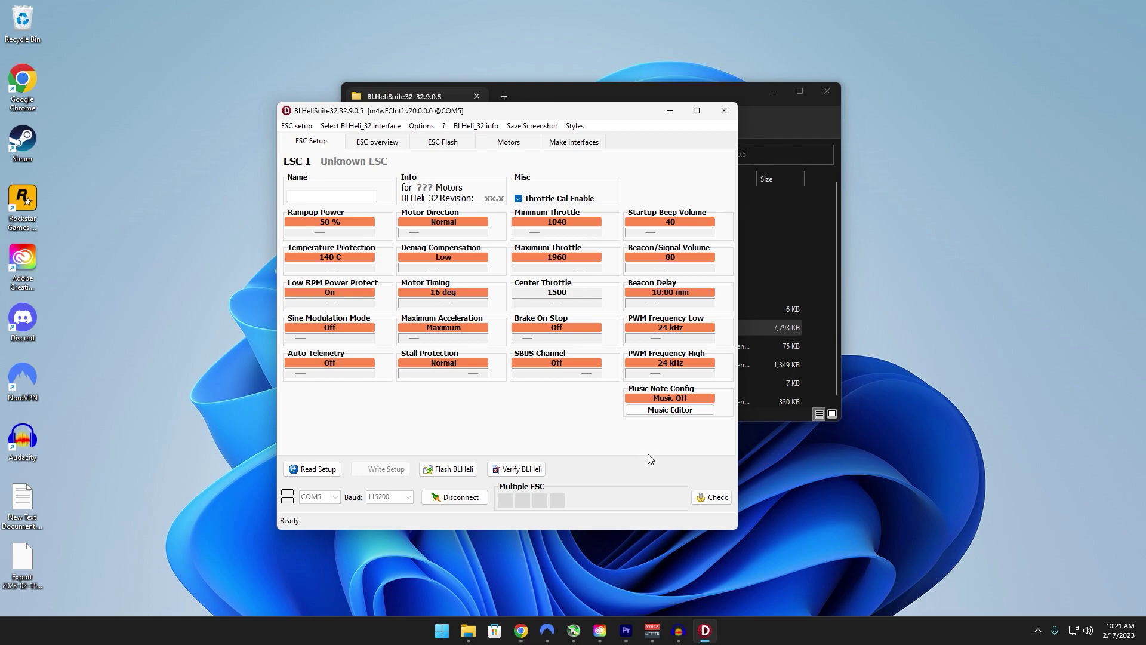
click(313, 469)
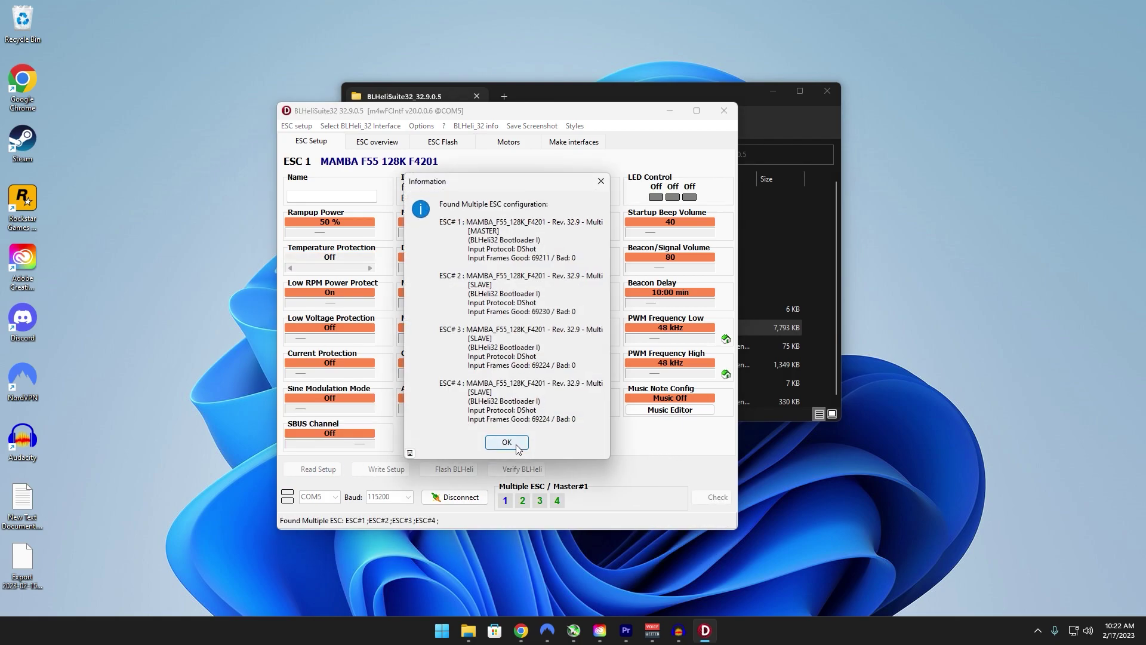
click(510, 445)
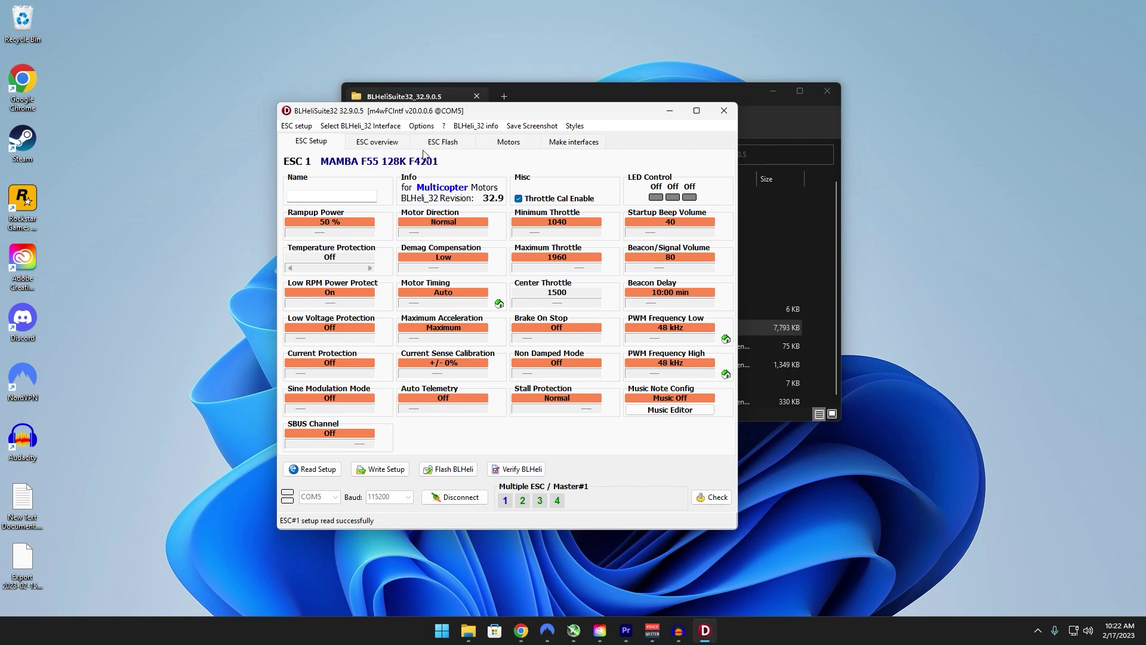
Keep 32.9 as the target firmware and flash all four selected ESCs with settings kept
click(457, 148)
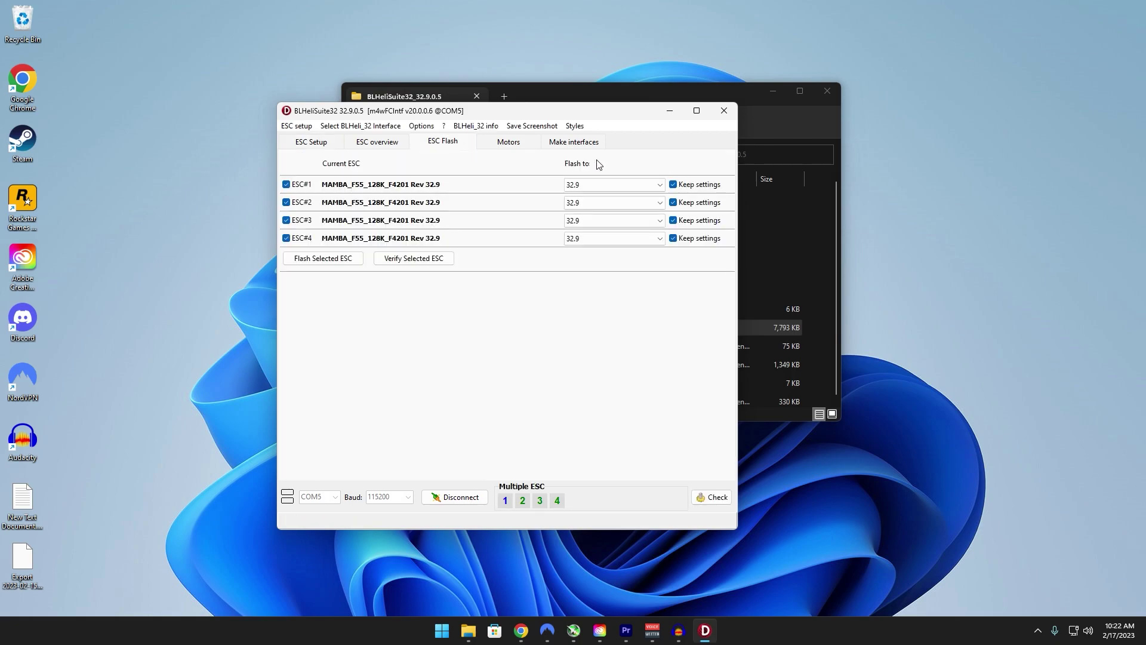
click(615, 185)
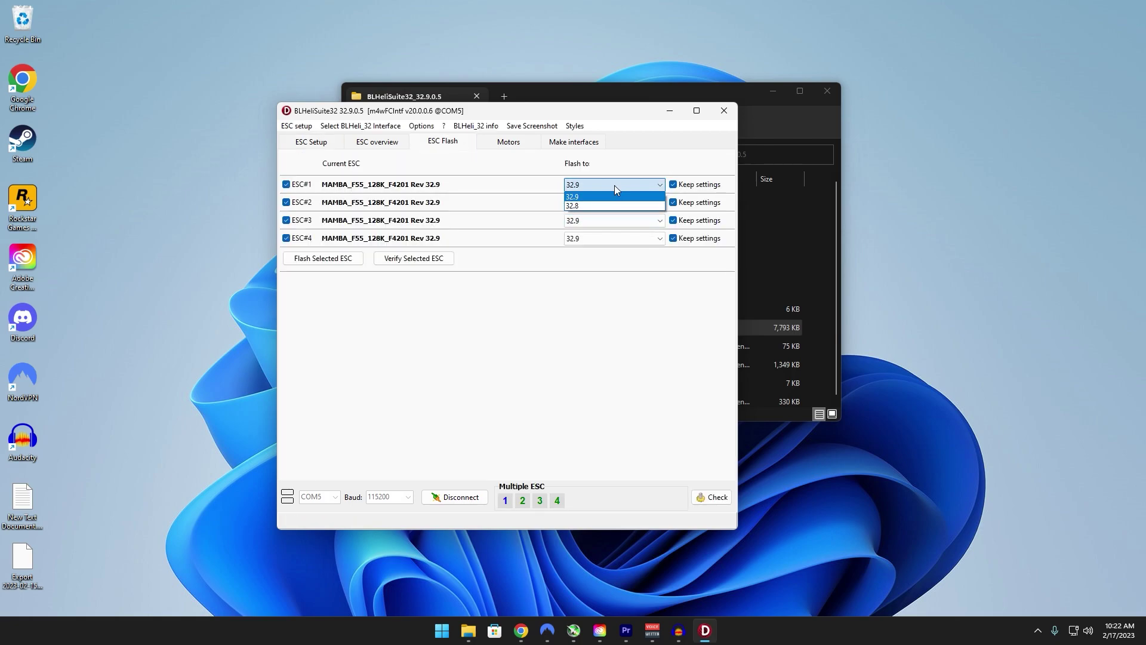
click(582, 198)
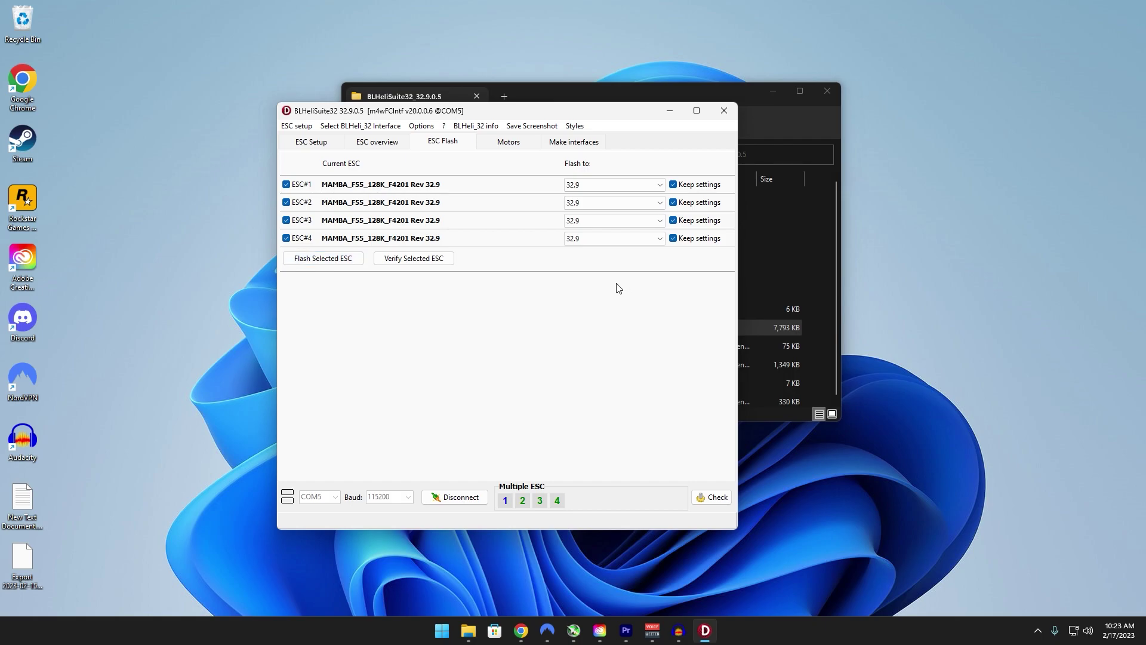
click(331, 261)
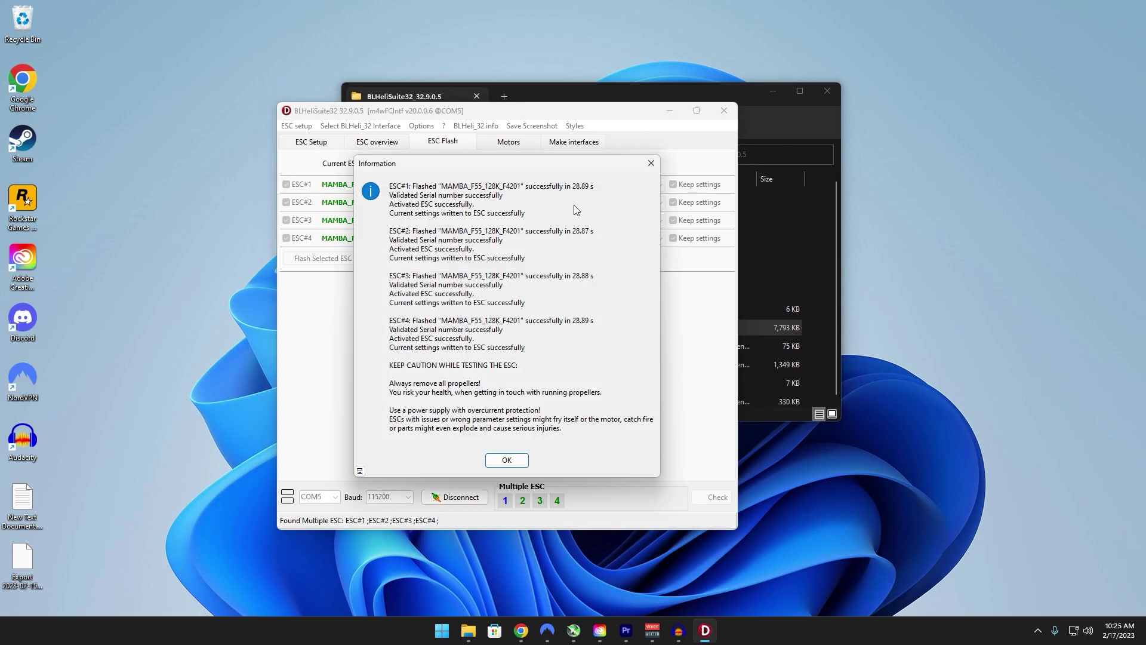
Dismiss the flashing results, disconnect, and acknowledge the ESC restart notice
click(506, 460)
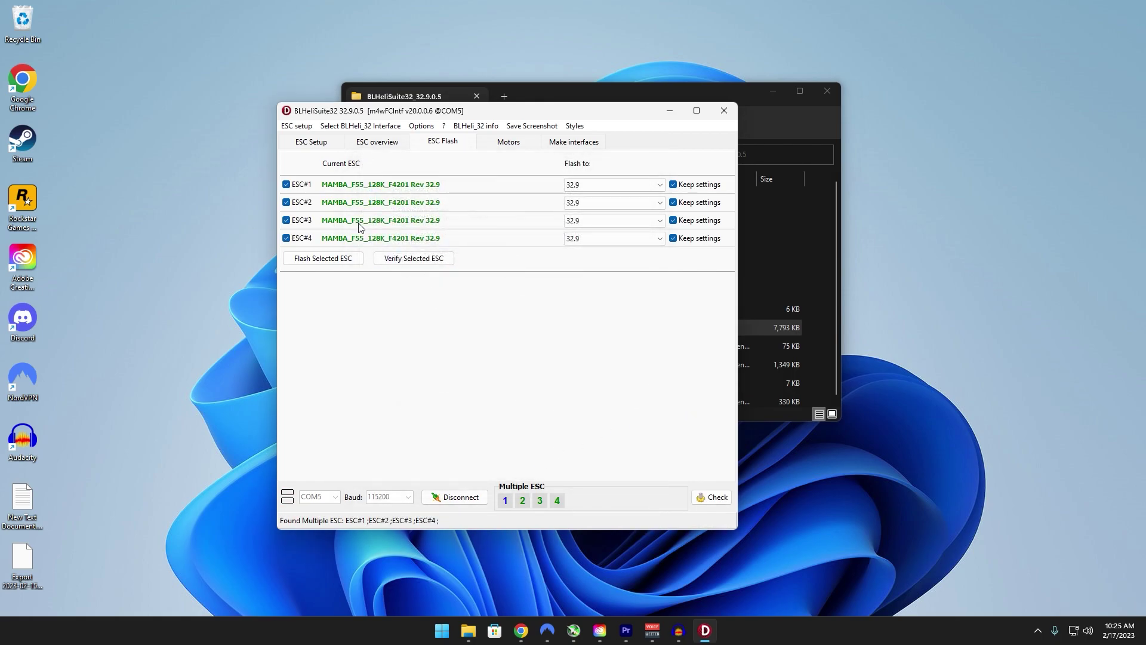
click(462, 500)
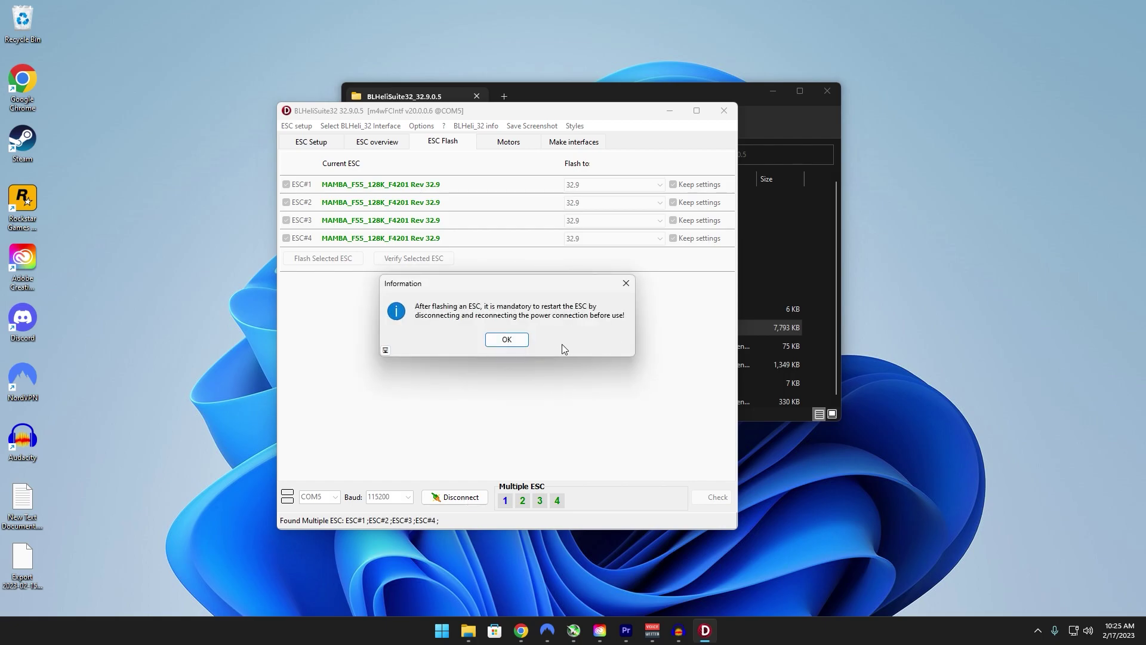
click(508, 340)
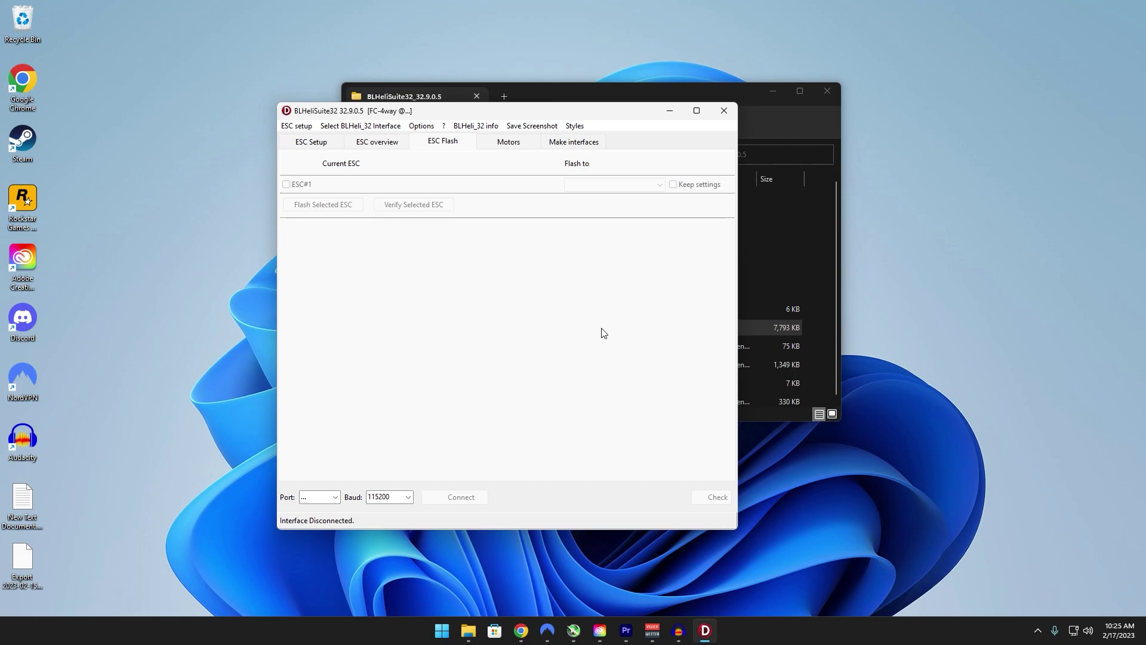
Return to the ESC Setup page and reconnect to the flight controller on COM5
click(312, 142)
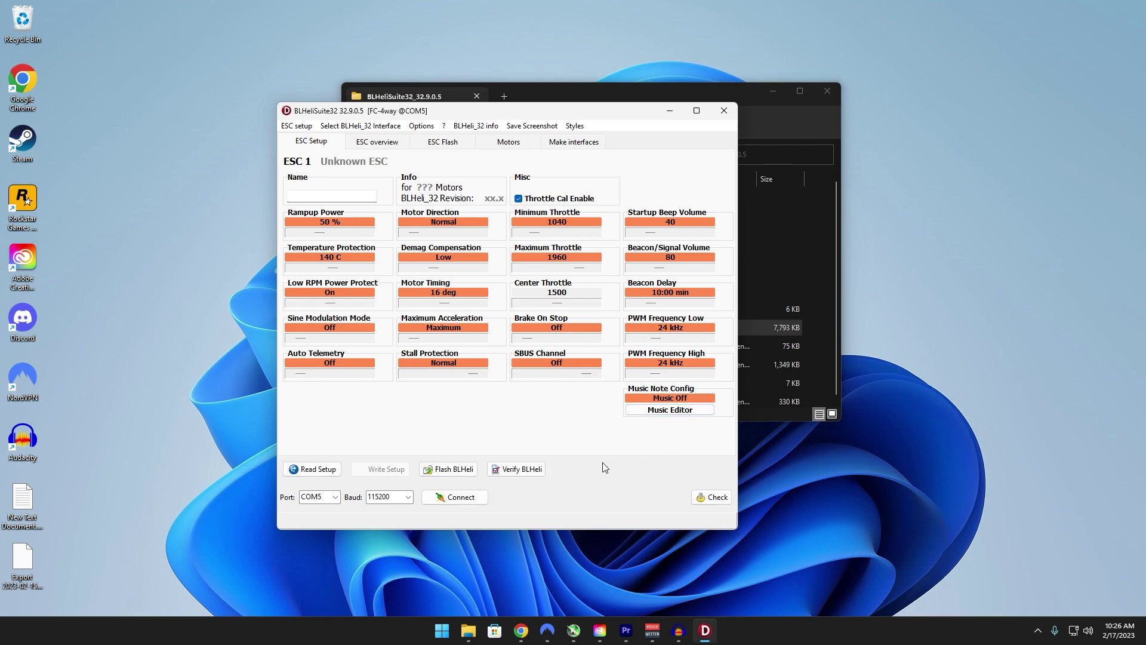
click(461, 497)
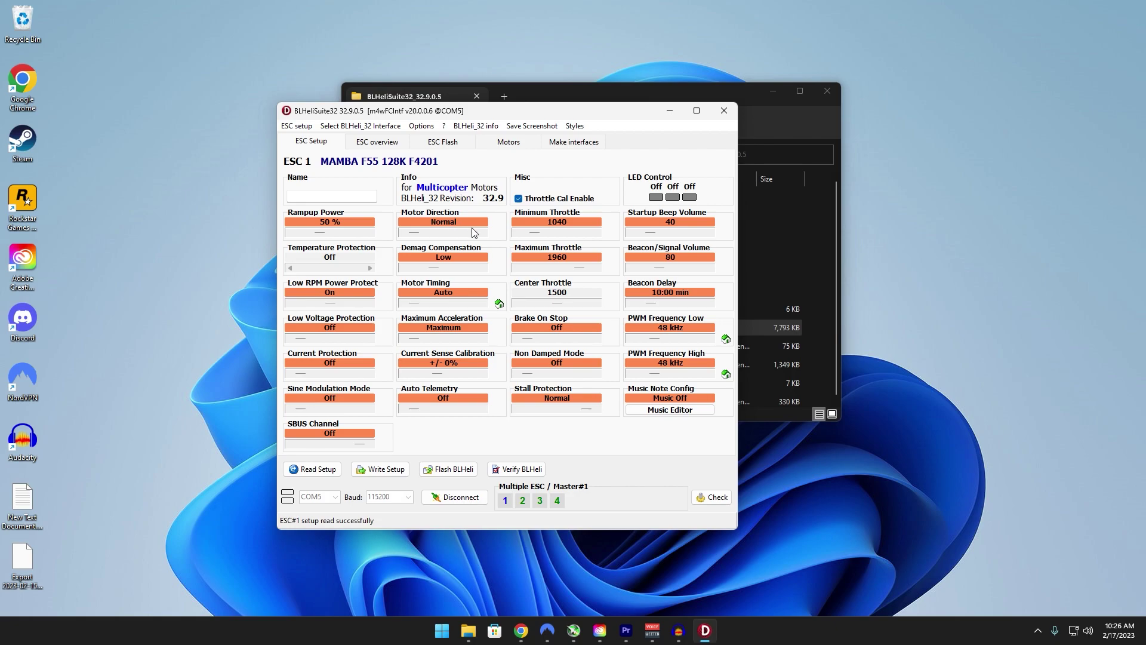
Set motor direction to Bidirectional Soft Rev., timing to 23 deg, and minimum throttle to 1010
mouse_move(417, 238)
mouse_down()
mouse_move(477, 240)
mouse_move(413, 243)
mouse_up()
mouse_move(416, 305)
mouse_down()
mouse_move(464, 308)
mouse_move(413, 306)
mouse_up()
drag(534, 234, 531, 234)
click(597, 233)
click(597, 233)
Raise maximum throttle from 1960 to 1990 and set PWM Frequency Low to 24 kHz
click(597, 269)
click(597, 268)
drag(656, 337, 634, 374)
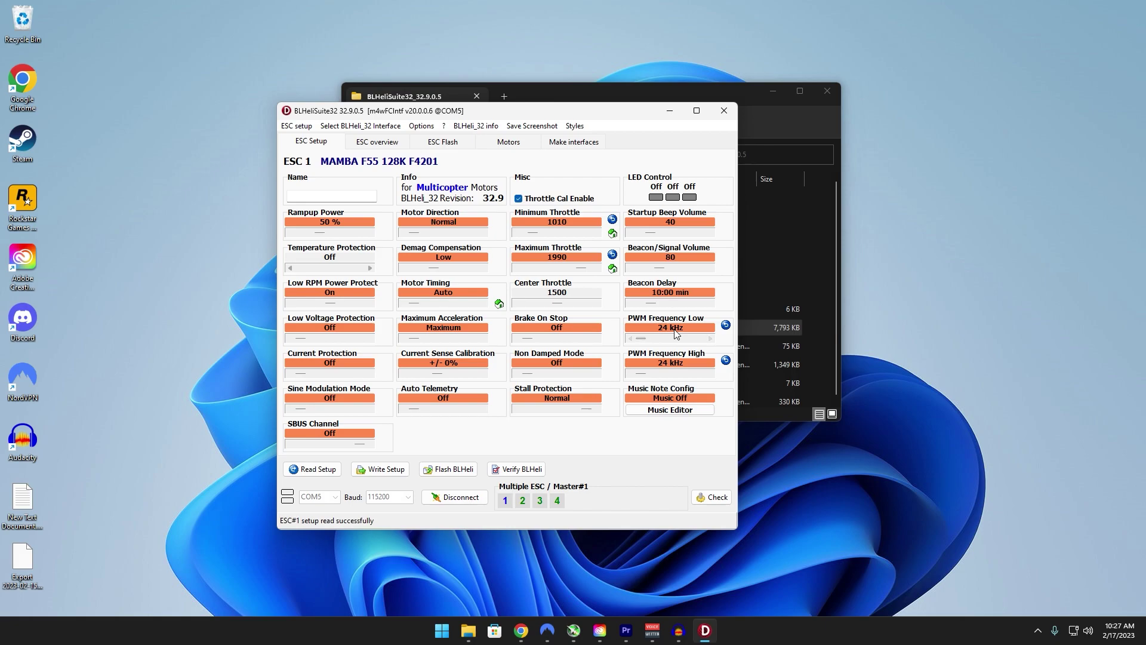
mouse_move(677, 332)
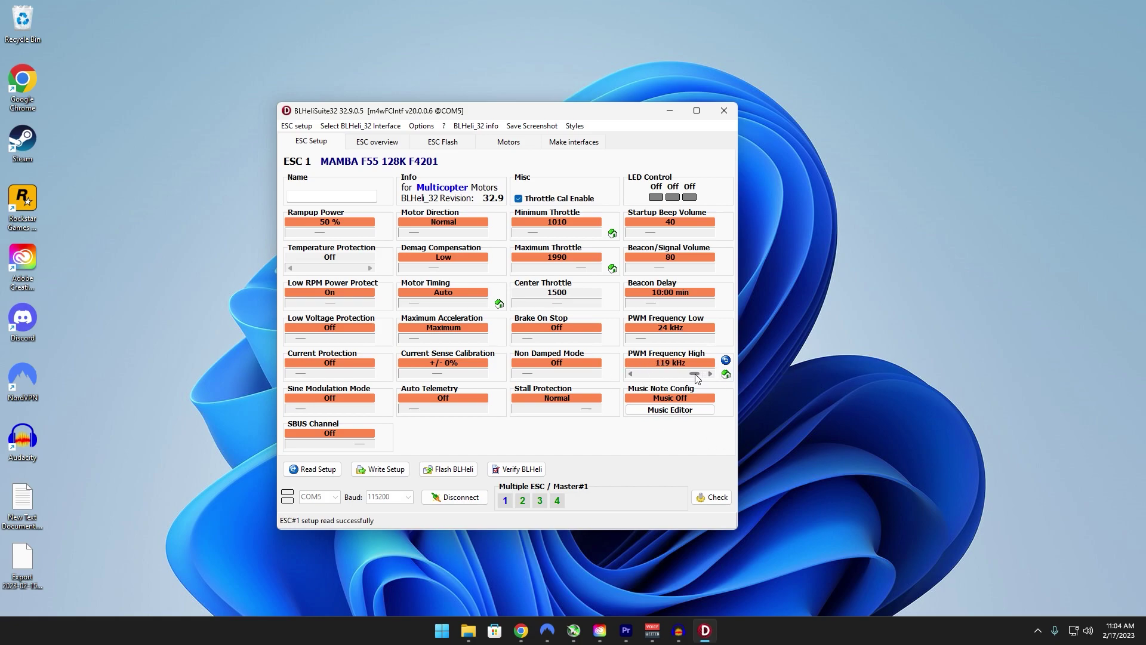
drag(700, 375, 695, 375)
drag(698, 374, 705, 374)
drag(700, 374, 640, 373)
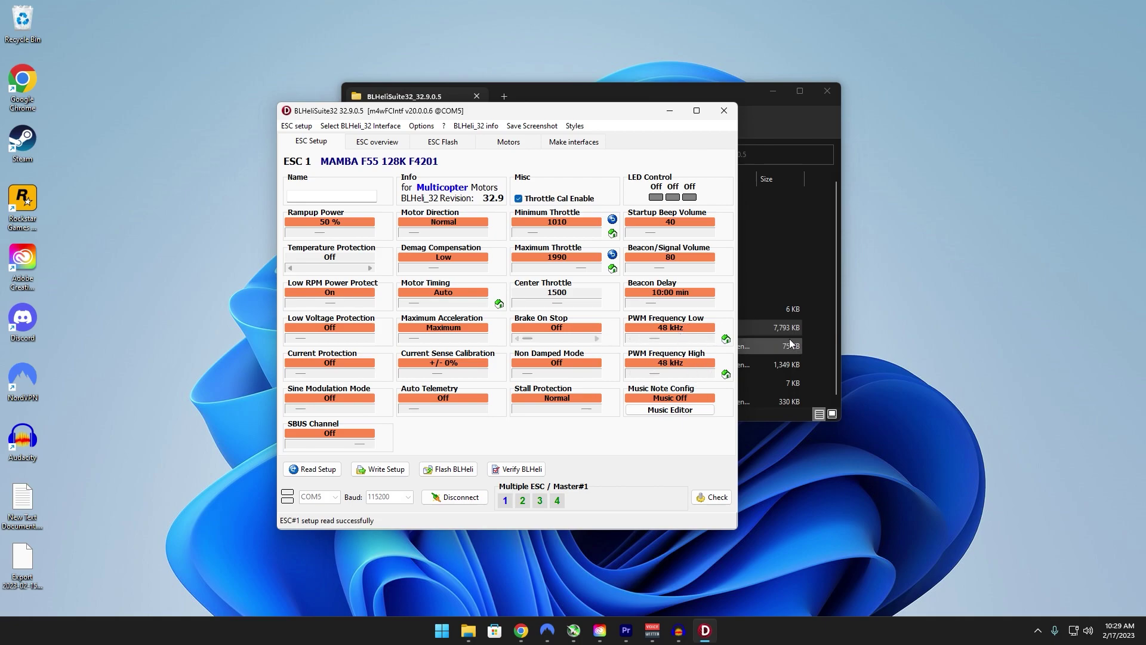
scroll(682, 335, down, 1)
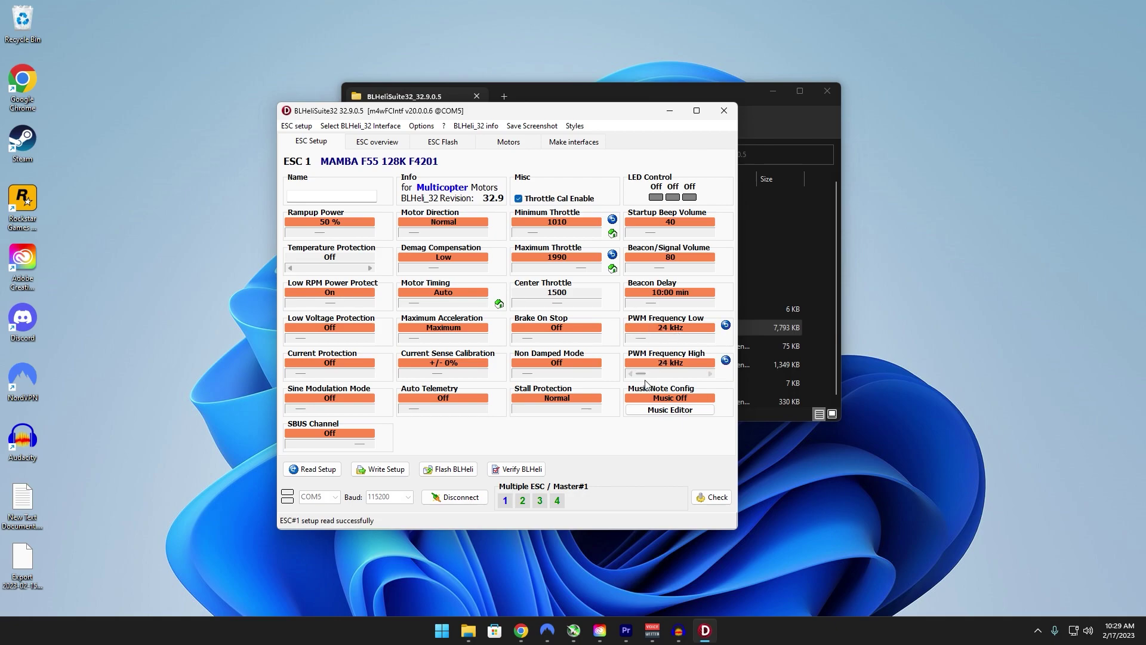
drag(641, 373, 704, 376)
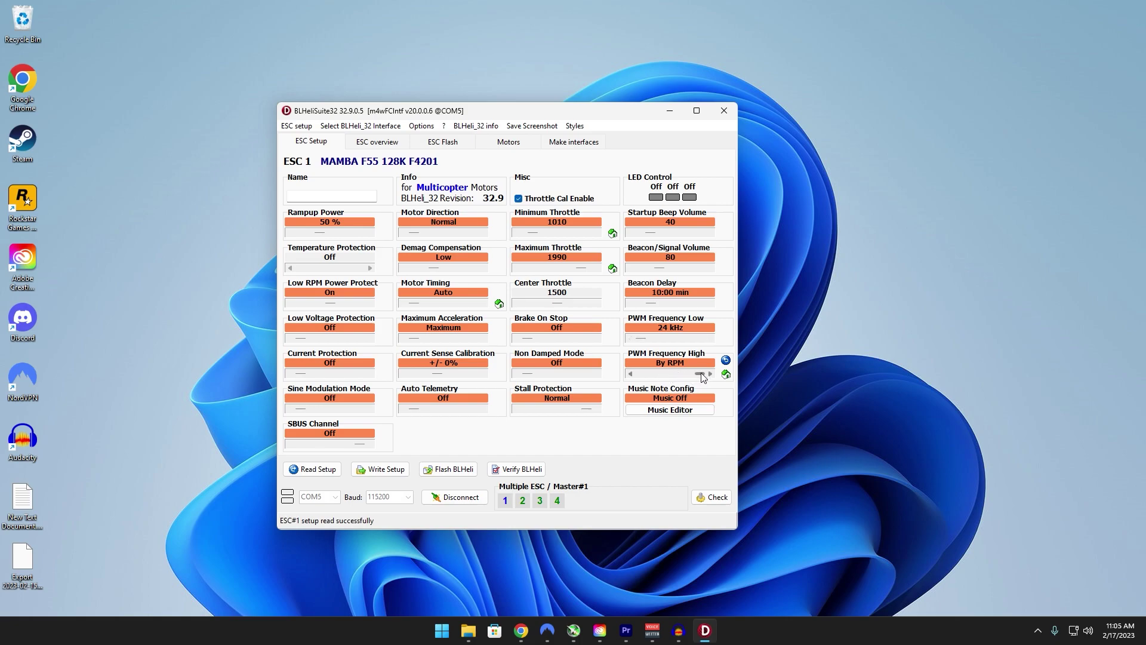
drag(699, 373, 669, 373)
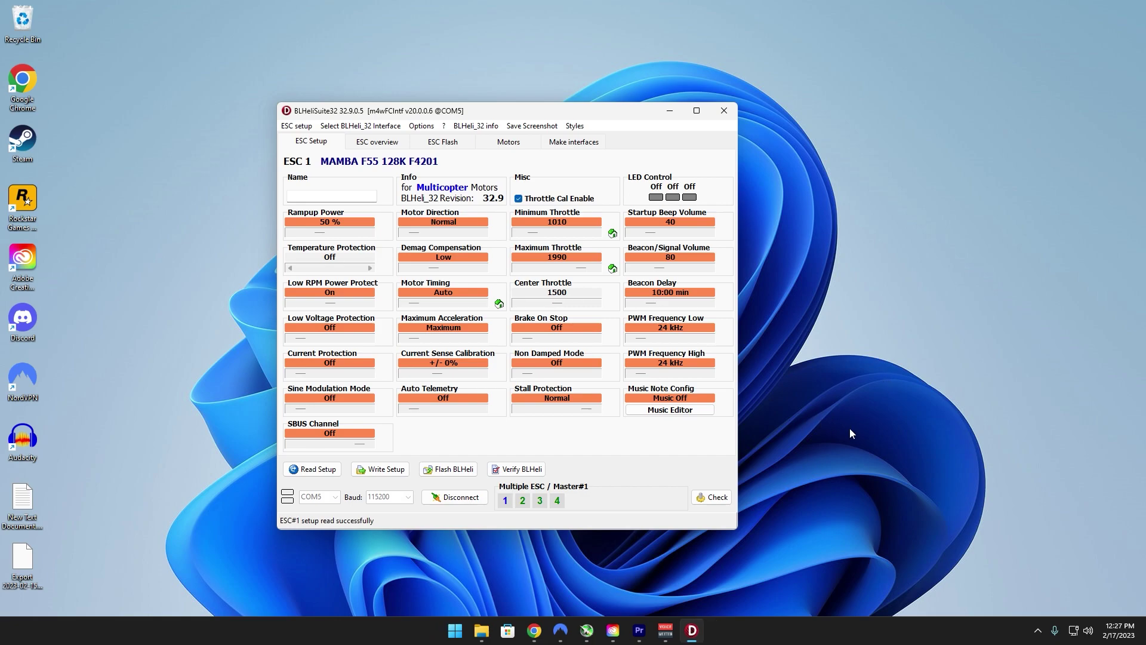
Write the setup to all four ESCs, confirm the result, and disconnect from the flight controller
click(387, 469)
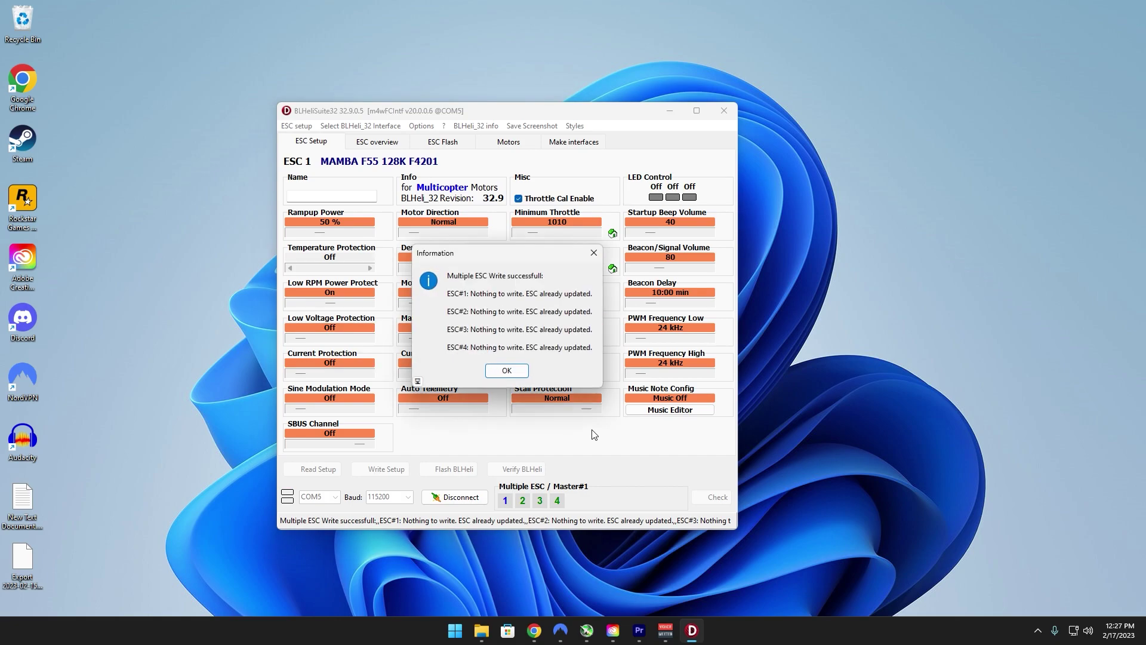
click(506, 371)
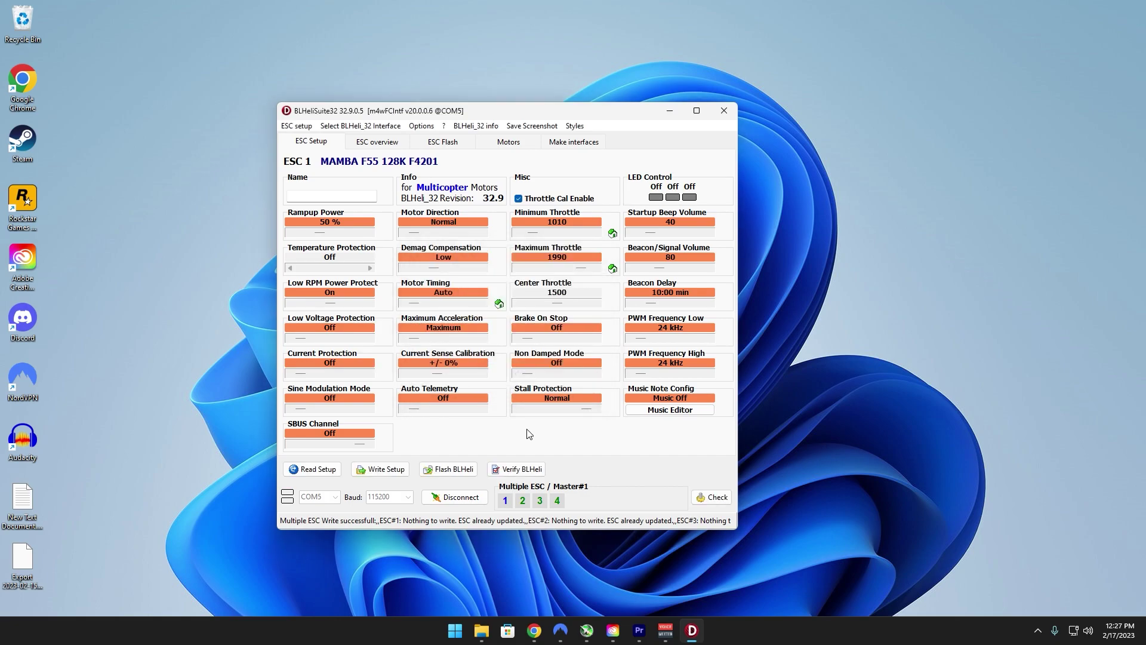
click(455, 498)
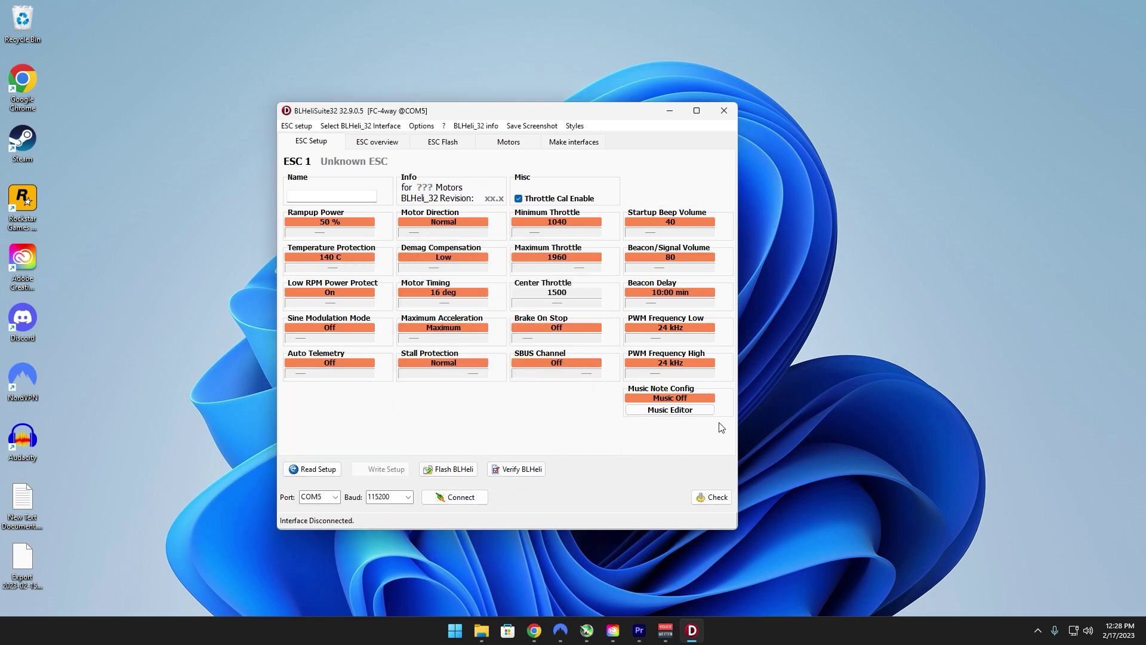